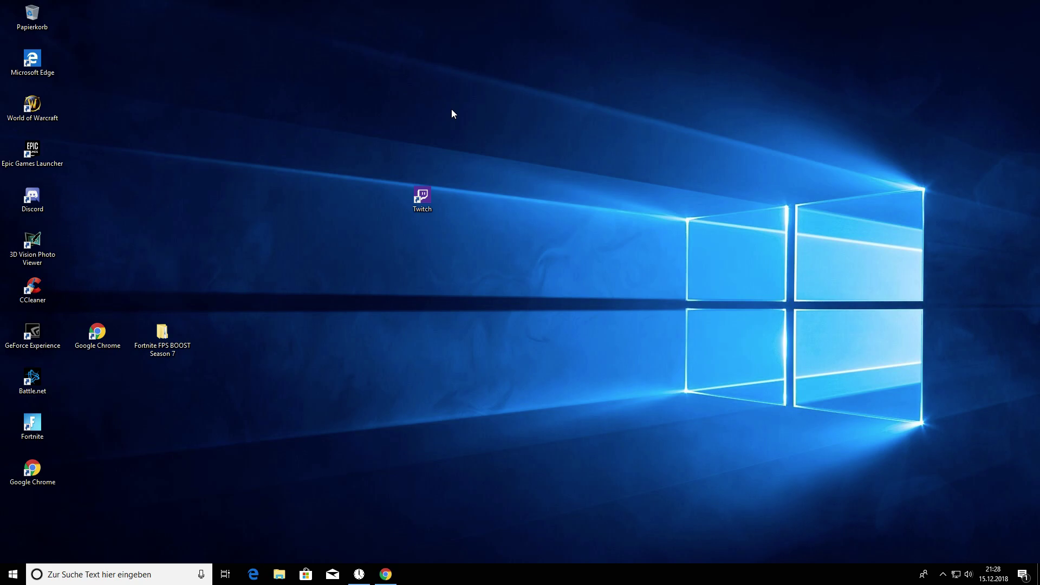
Open the Windows personalisation colour settings (Farben) and check the Transparenzeffekte option
click(6, 569)
click(5, 536)
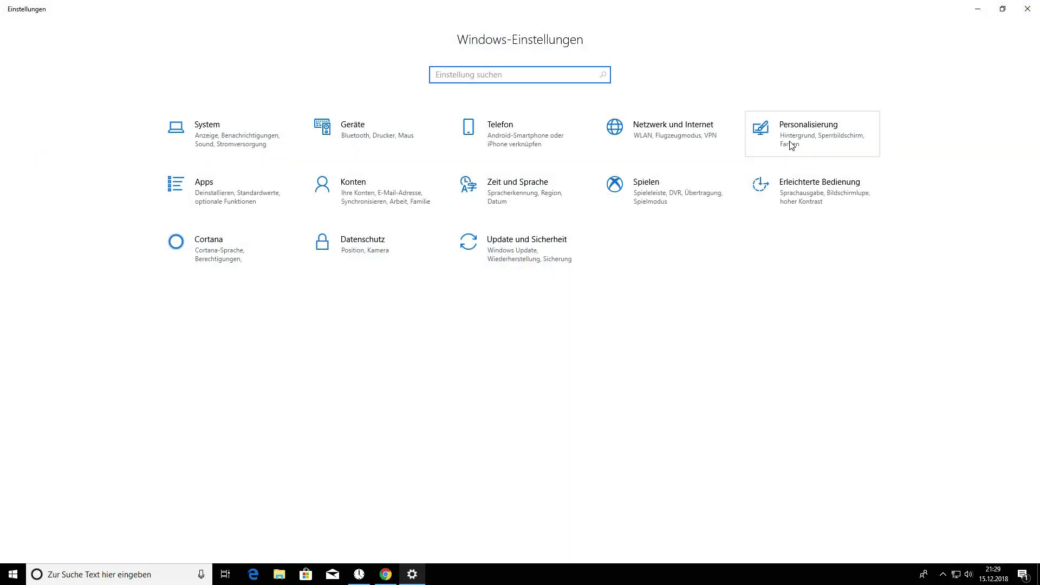
click(791, 145)
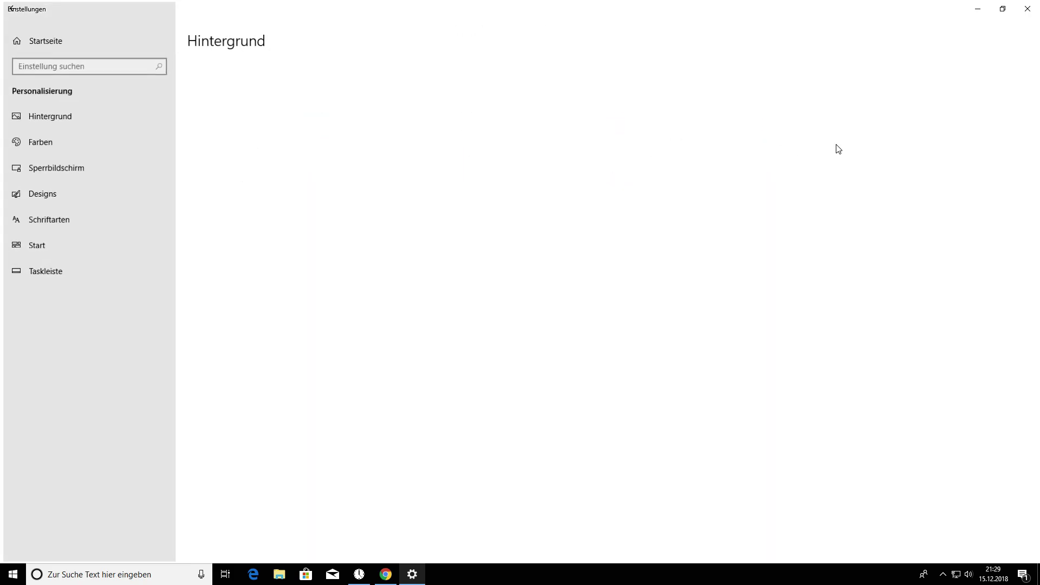
click(98, 140)
scroll(268, 433, down, 2)
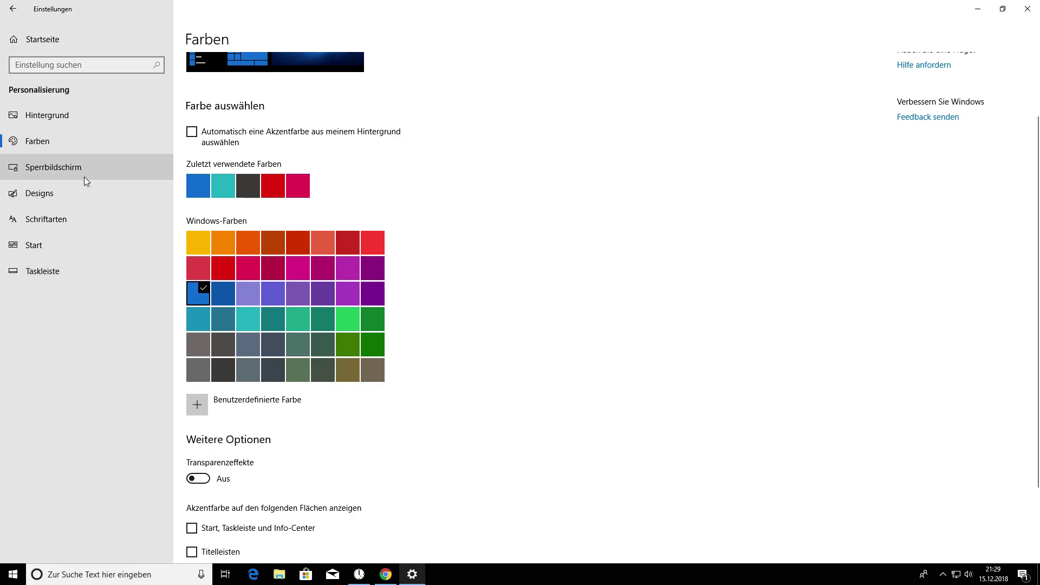
Set the Windows design's sound scheme to Keine Sounds, apply it and close the settings
click(79, 194)
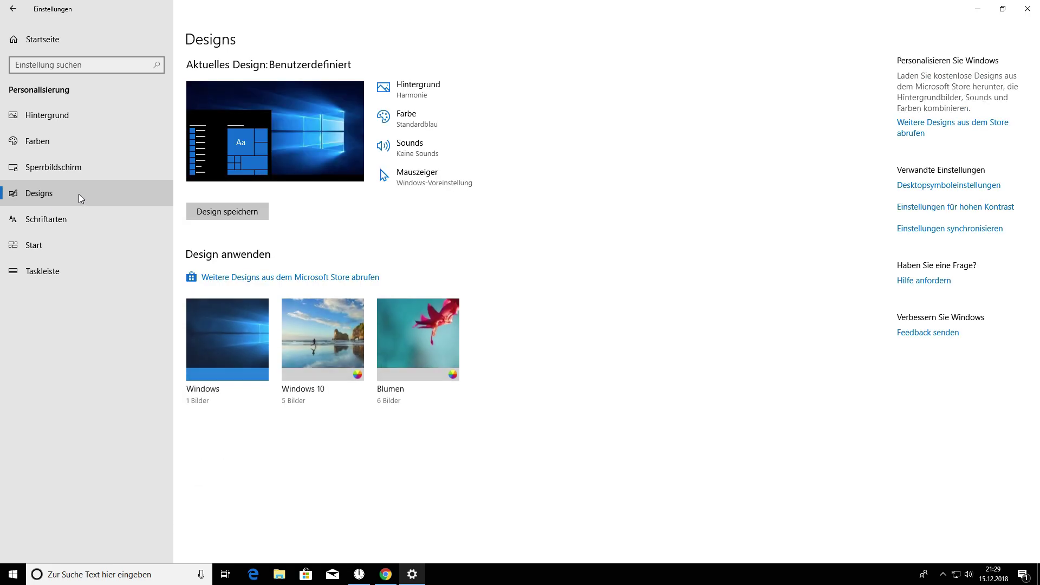
click(418, 146)
click(162, 164)
click(145, 176)
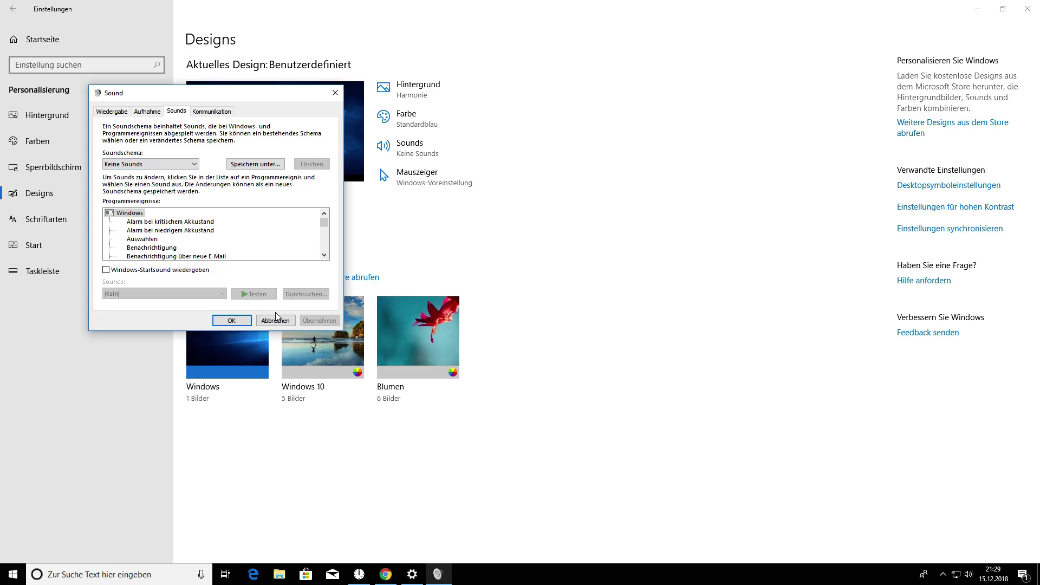
click(248, 321)
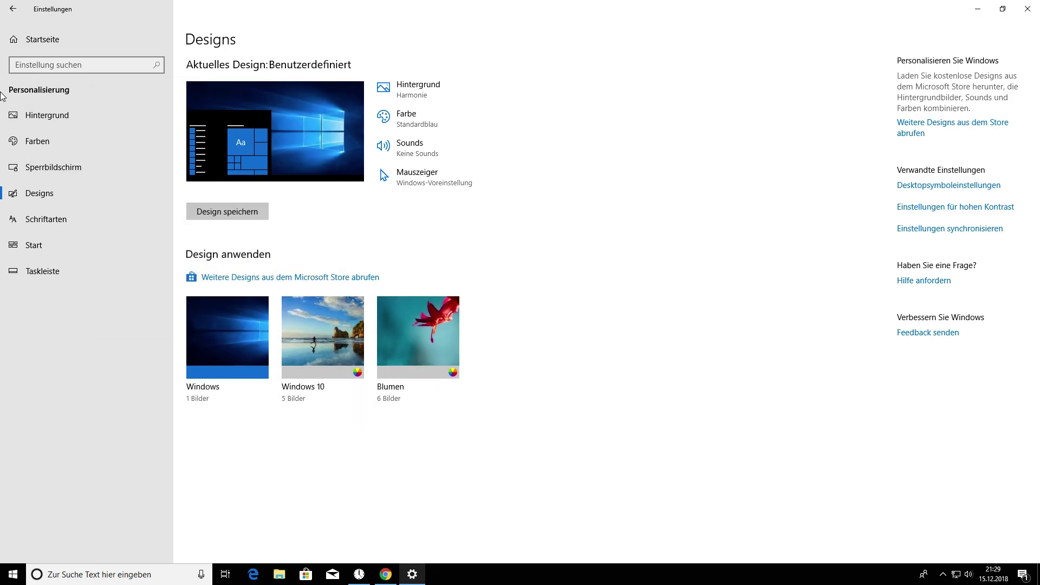
click(1026, 9)
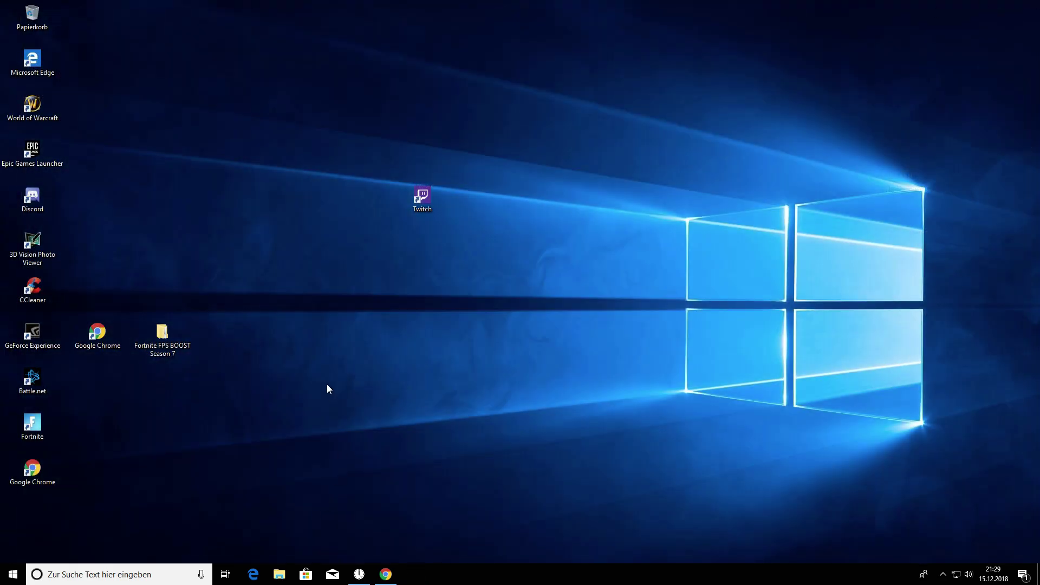
Open the NVIDIA control panel and add Fortnite to the program-specific 3D settings
right_click(564, 453)
click(640, 401)
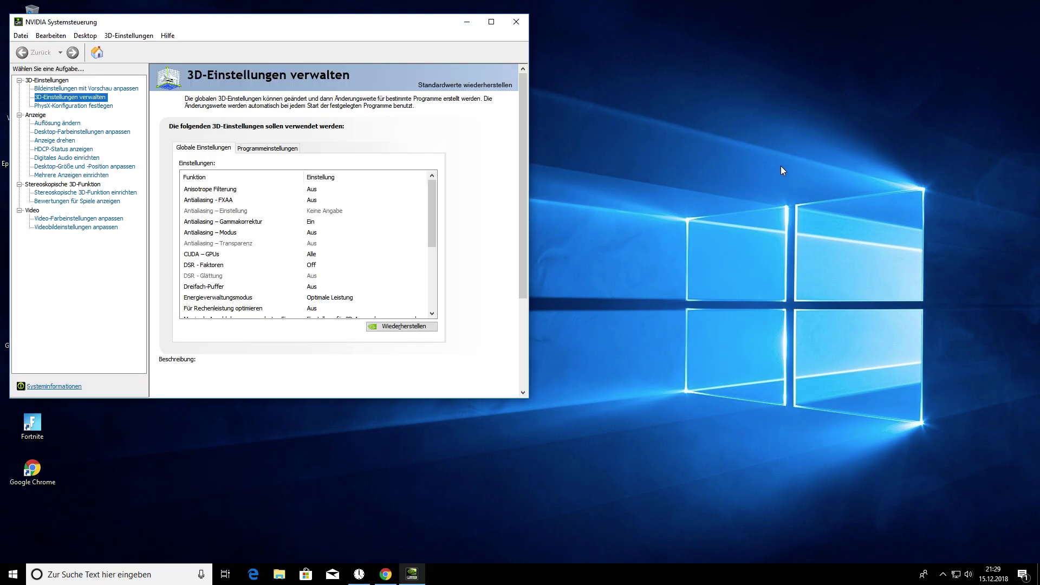
click(256, 149)
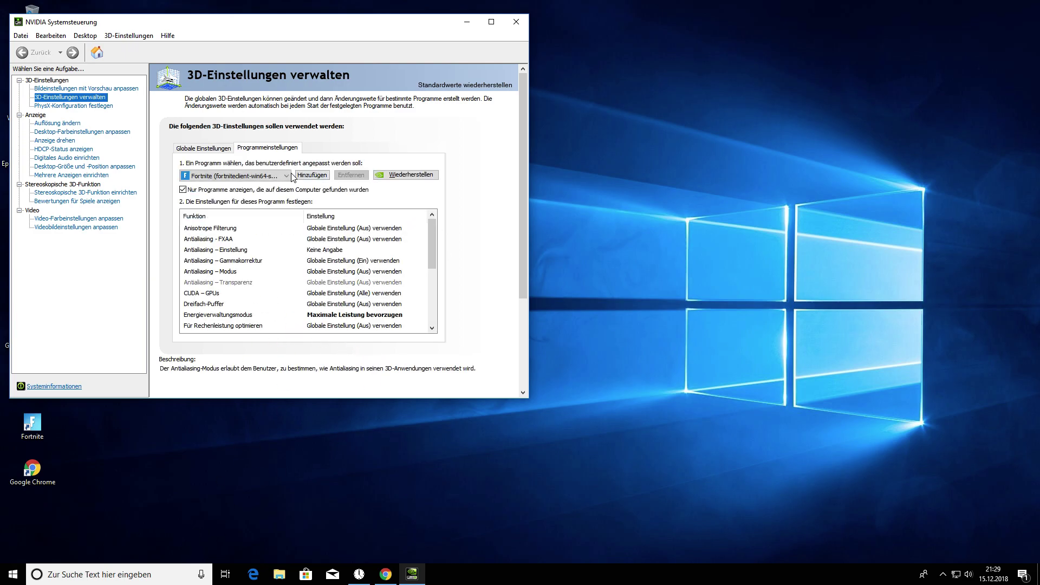
click(313, 175)
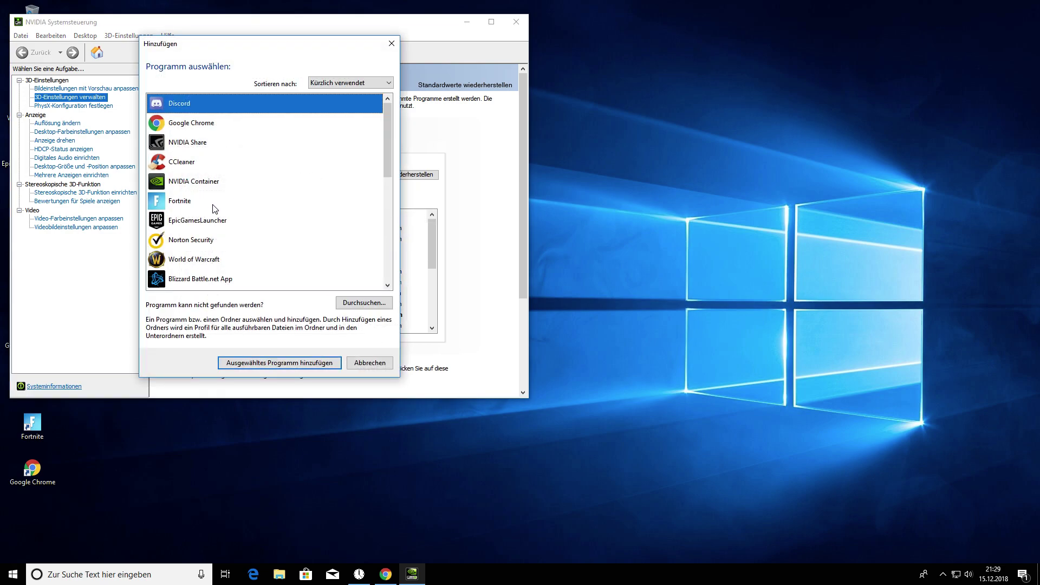
click(216, 206)
click(304, 364)
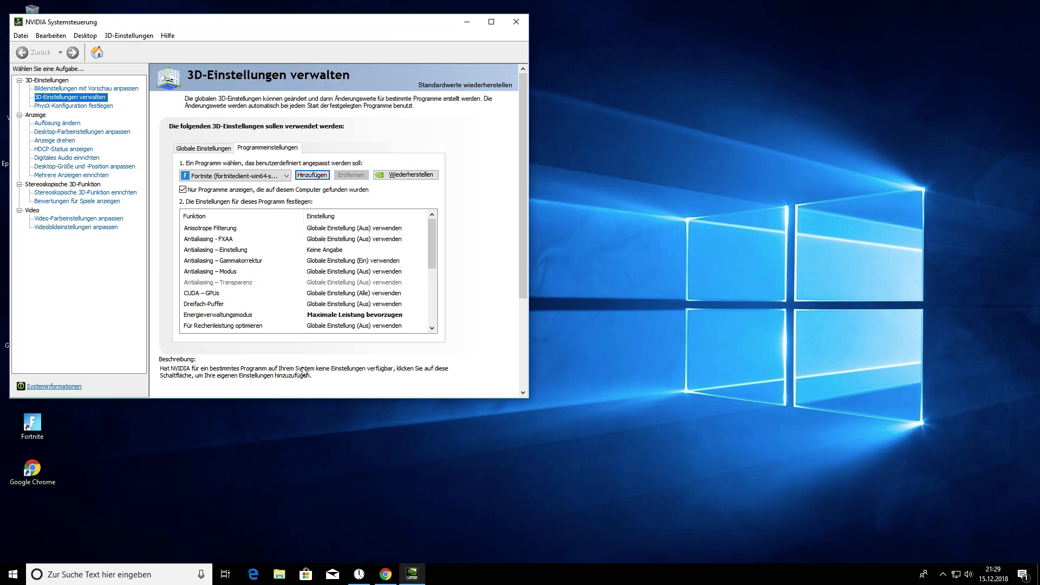
Review the 3D settings listed for Fortnite and close the NVIDIA control panel
mouse_move(433, 254)
mouse_down()
mouse_move(433, 325)
mouse_move(424, 259)
mouse_move(431, 331)
mouse_move(441, 243)
mouse_up()
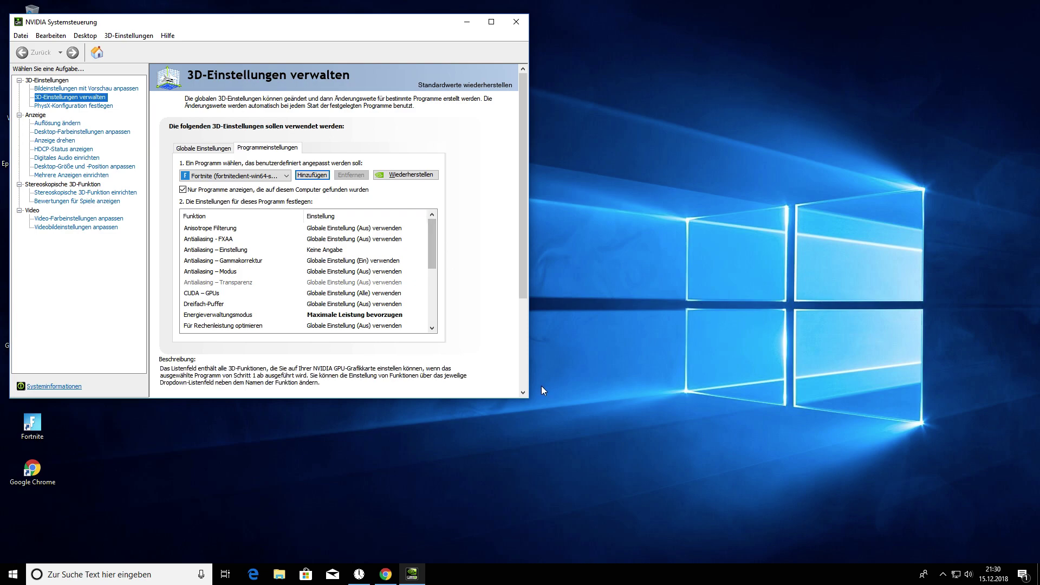
drag(434, 266, 427, 226)
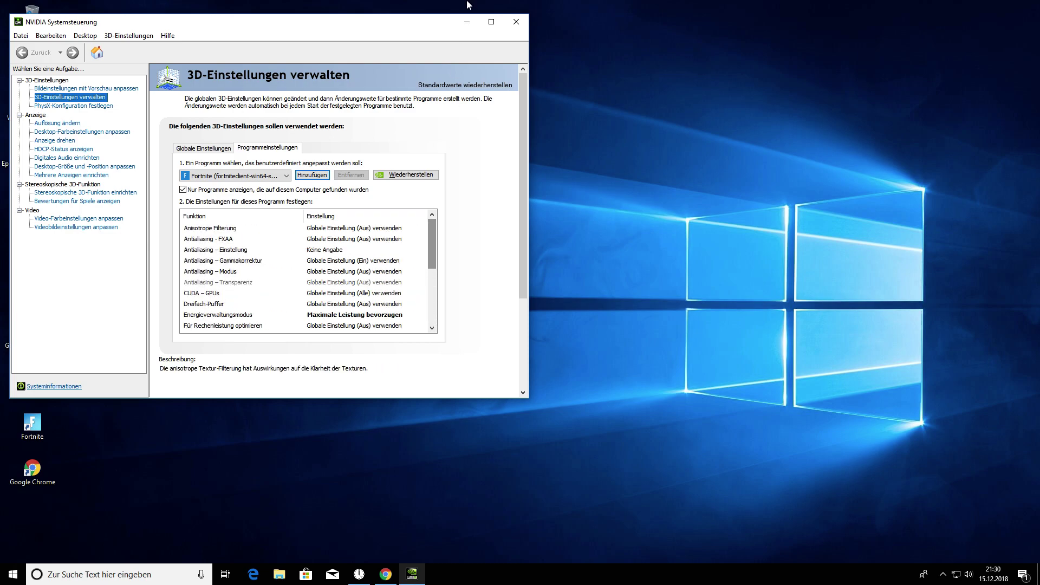
click(516, 21)
Search Windows for %appdata% and open the Local folder inside AppData
click(118, 574)
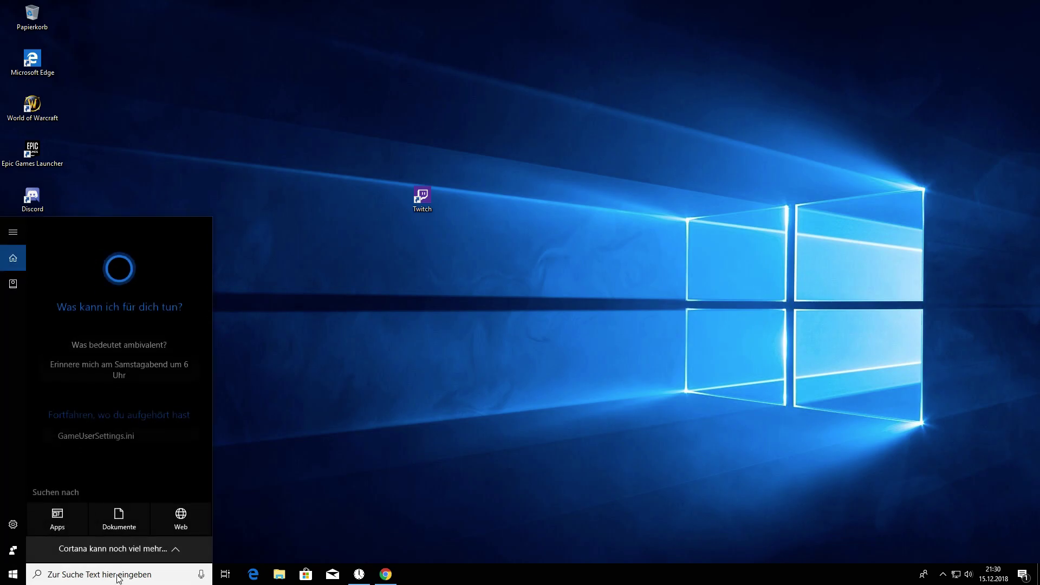
text(%appda)
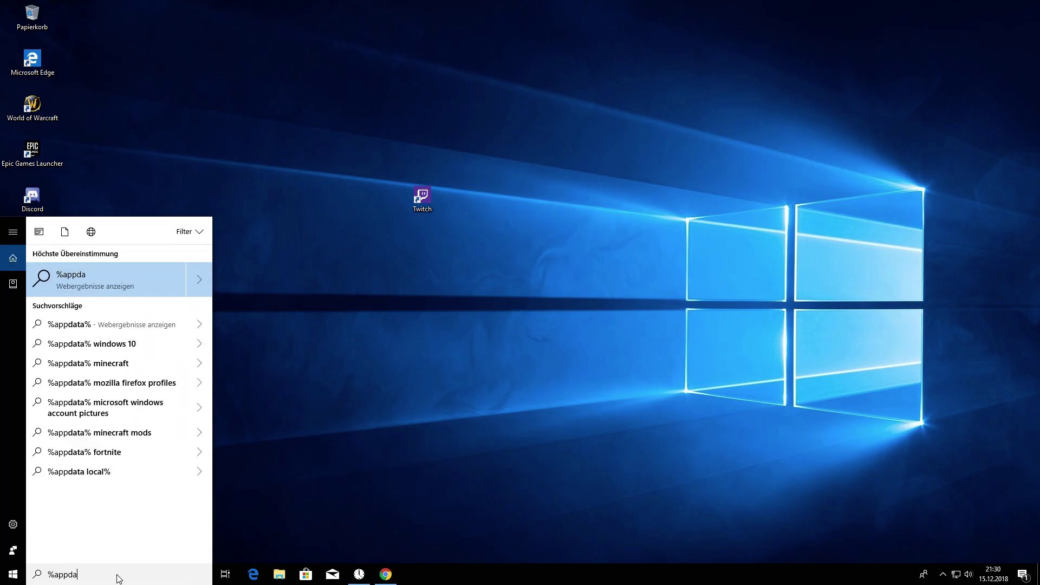
text(ta%)
key(Return)
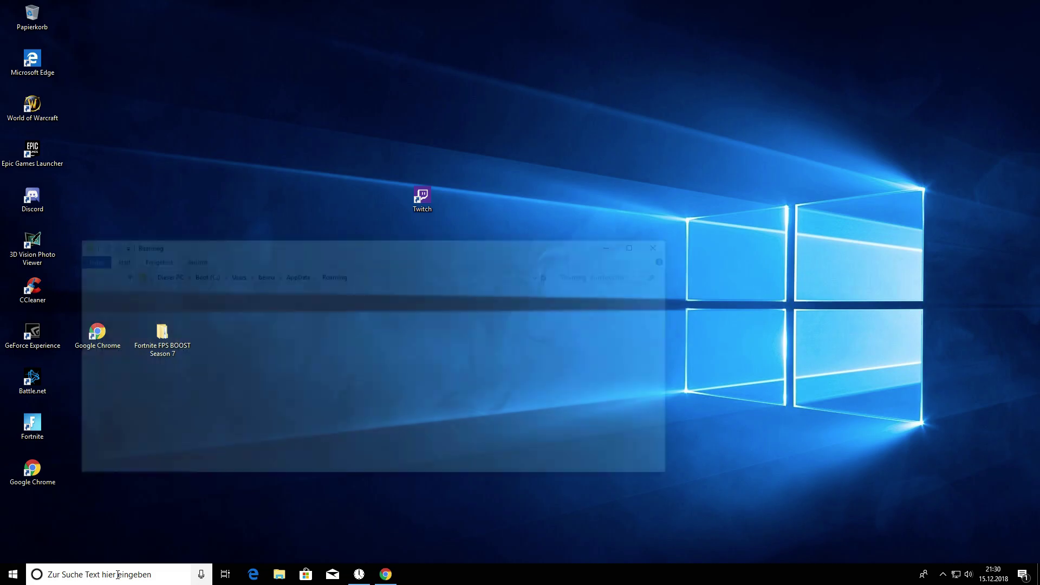
click(297, 275)
double_click(209, 307)
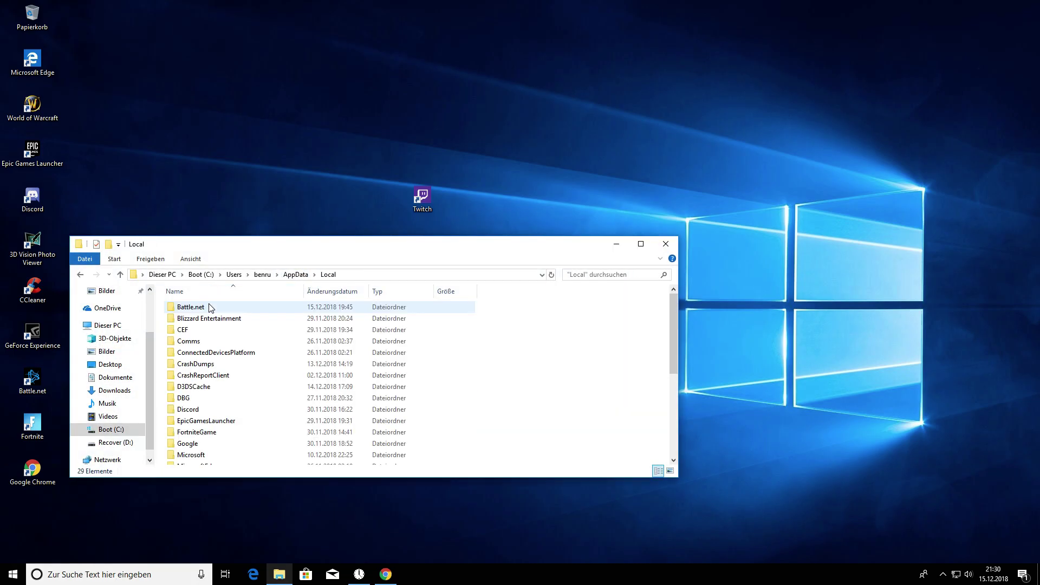
Open the GameUserSettings file located in FortniteGame > Saved > Config > WindowsClient
double_click(230, 432)
double_click(210, 307)
double_click(232, 321)
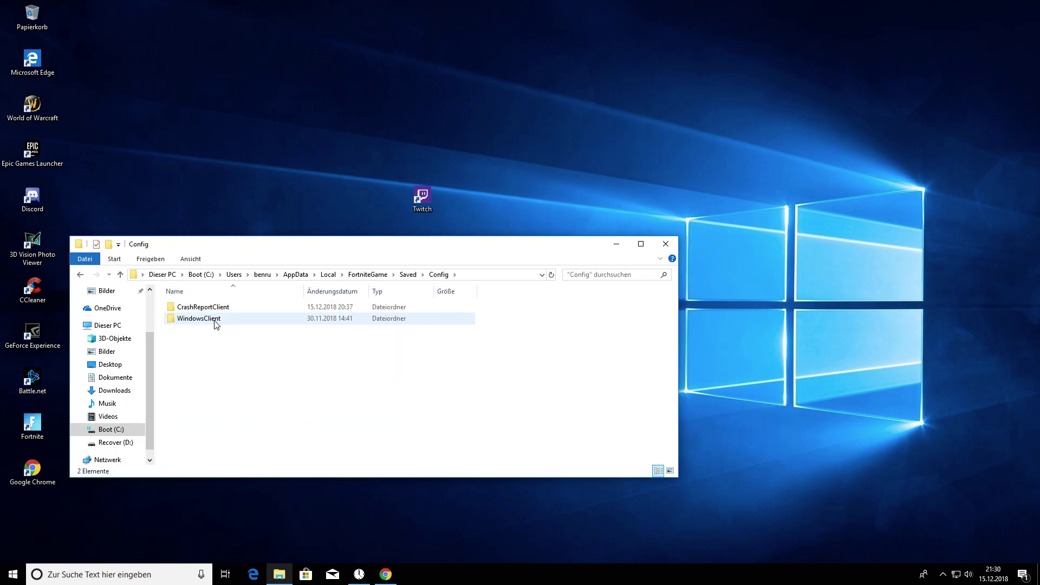
double_click(216, 317)
double_click(215, 311)
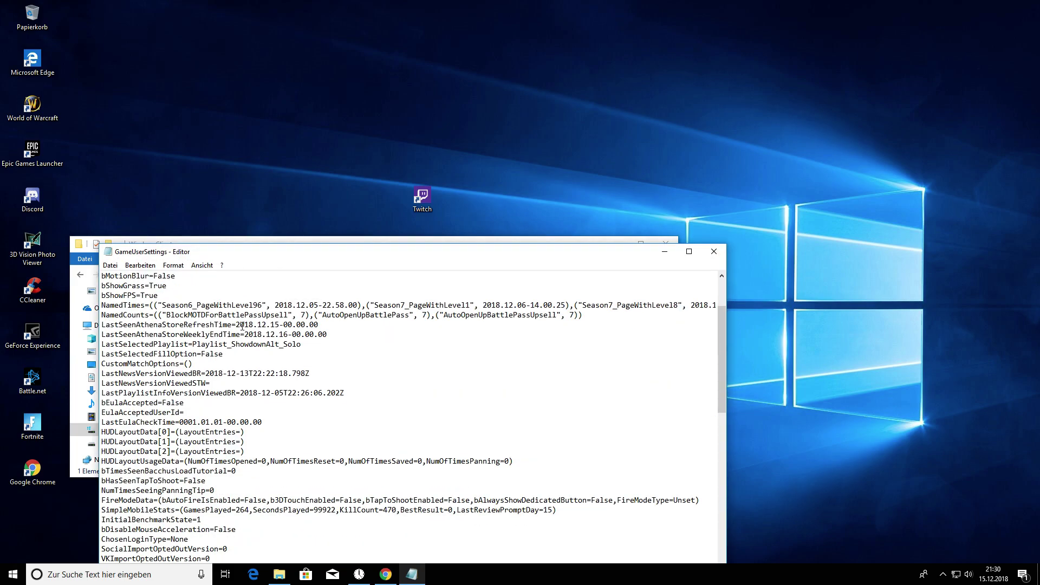
Set the FrameRateLimit value to 50 in GameUserSettings and close the file and its folder
scroll(247, 331, down, 5)
scroll(244, 329, down, 6)
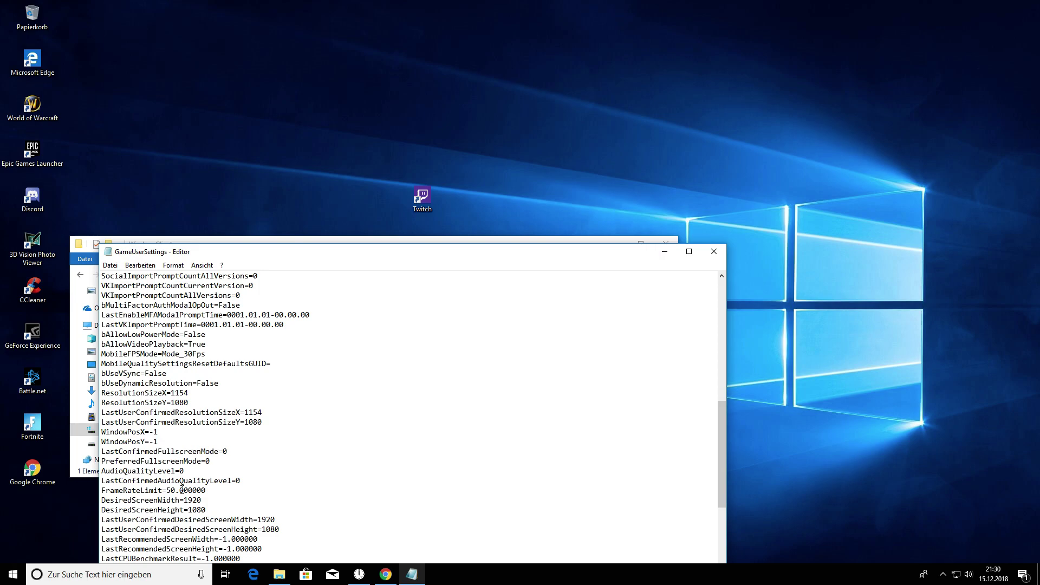
mouse_move(166, 491)
mouse_down()
mouse_move(181, 488)
mouse_move(168, 491)
mouse_up()
text(5)
text(3)
text(50)
drag(378, 431, 375, 413)
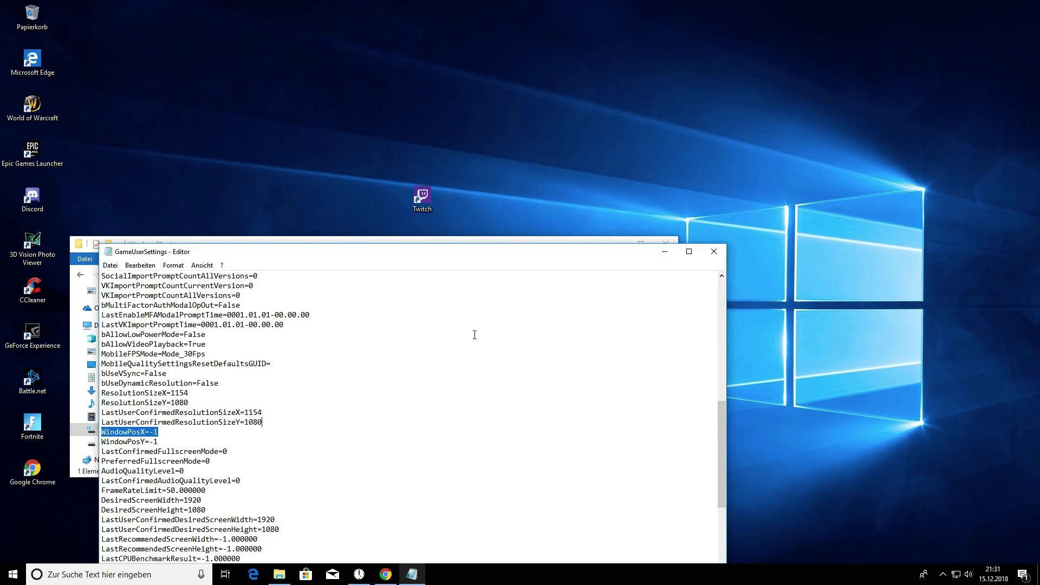
mouse_move(166, 490)
mouse_down()
mouse_move(183, 490)
mouse_move(174, 492)
mouse_up()
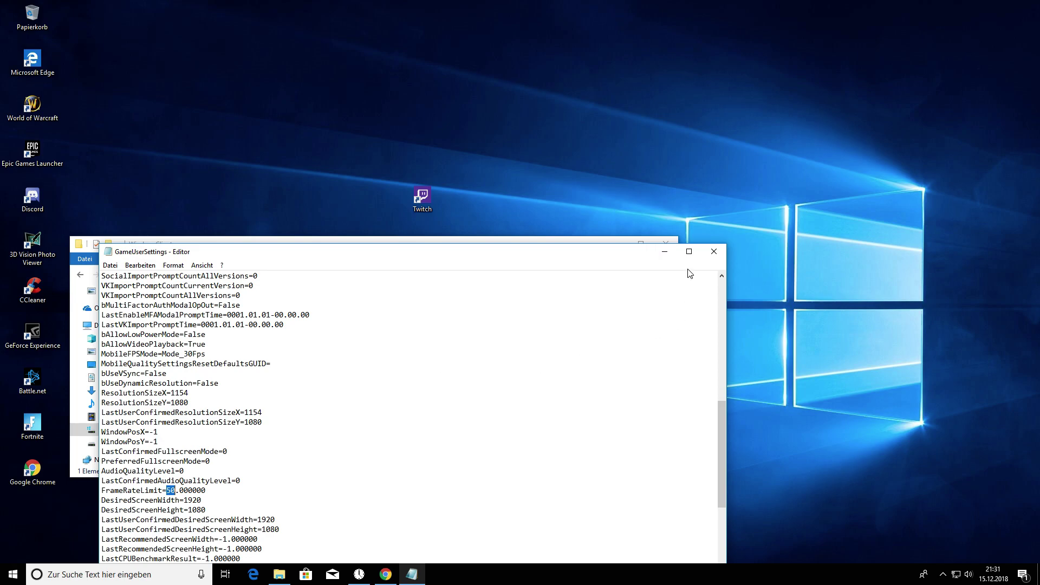
click(713, 251)
click(670, 247)
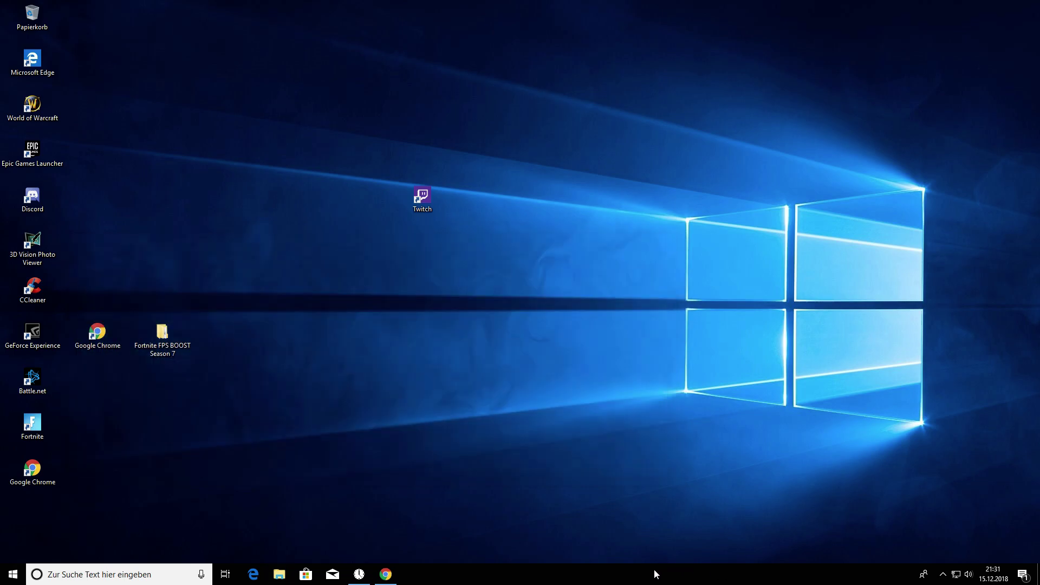
Bring up Set Timer Resolution to check the current timer resolution and minimise it again
click(359, 573)
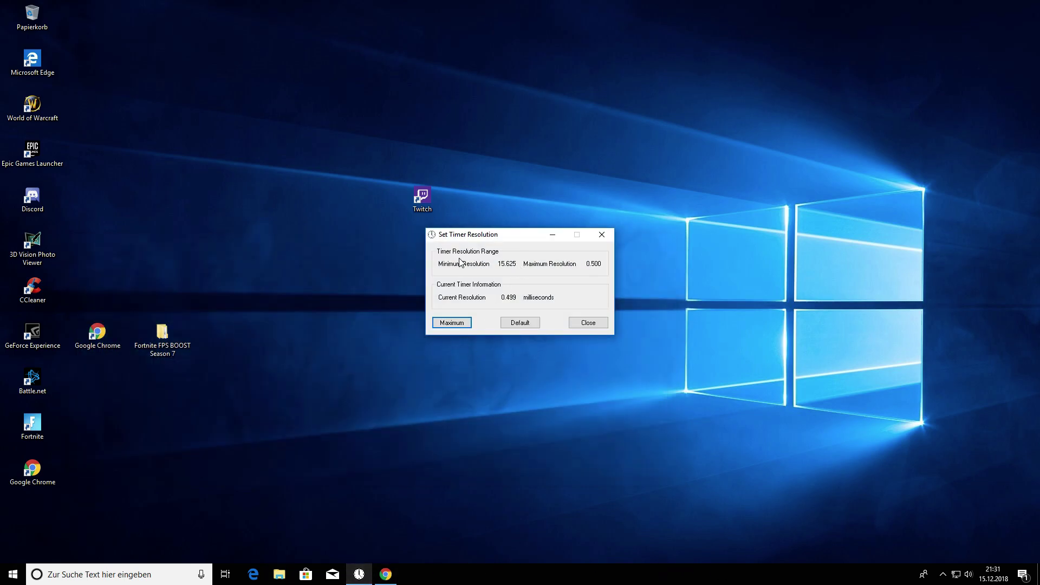
drag(509, 236, 555, 264)
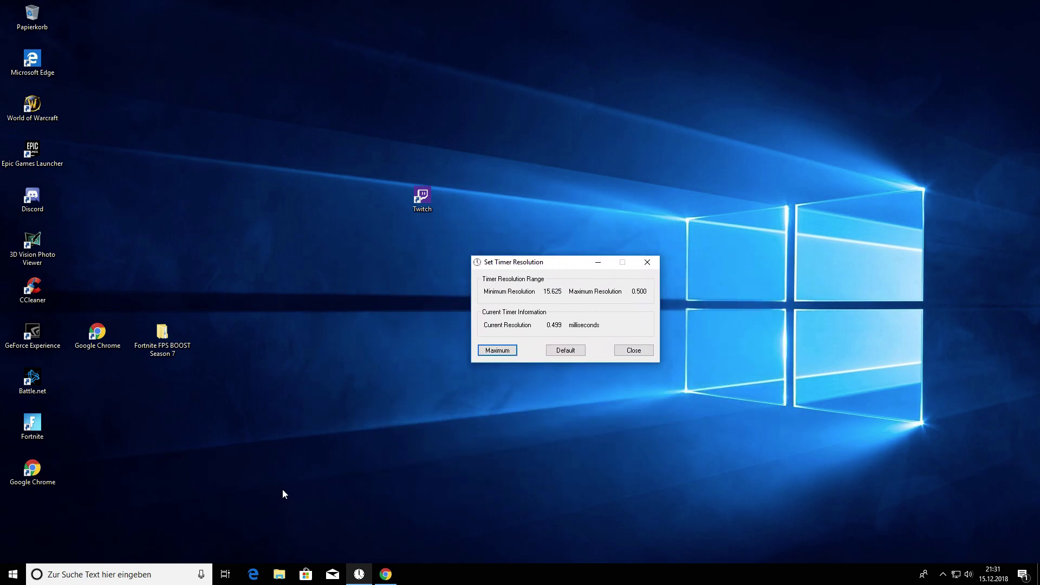
click(599, 262)
Open the Task Manager and look through the running apps and background processes
right_click(659, 574)
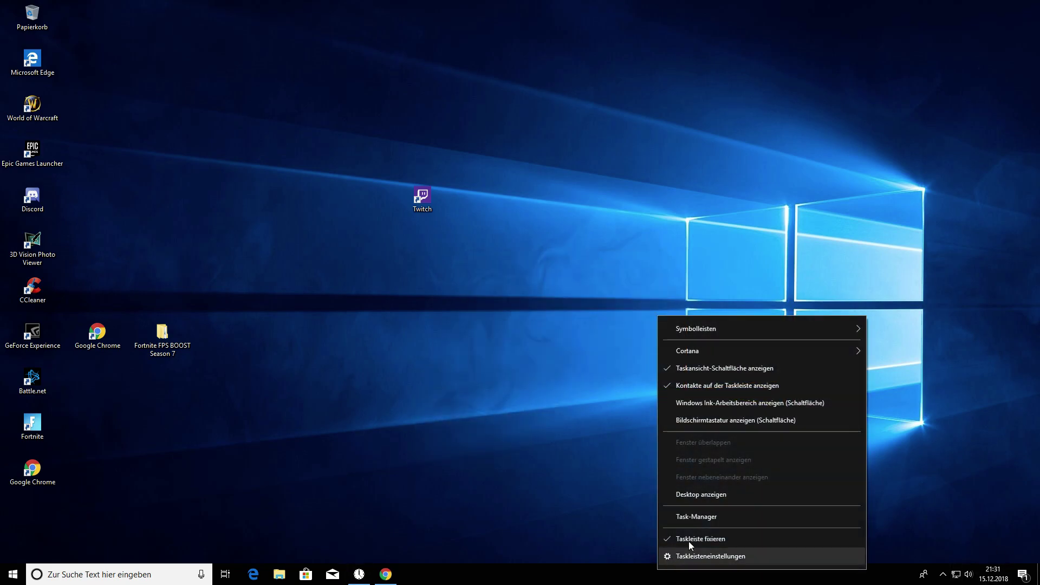
click(704, 513)
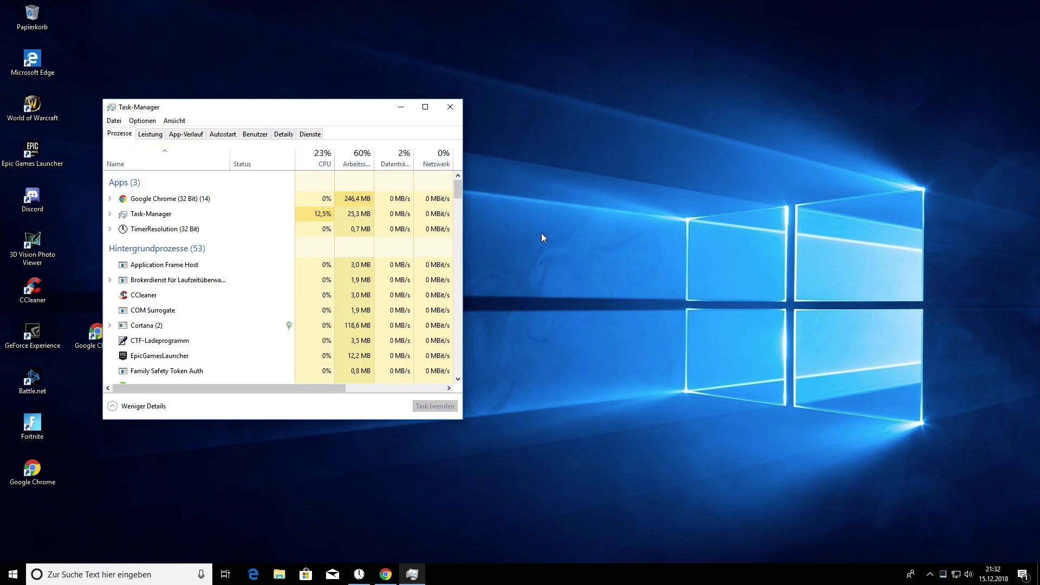
scroll(252, 192, down, 2)
scroll(252, 192, up, 2)
Set the priority of the EpicGamesLauncher process to Niedrig and close the Task Manager
click(284, 134)
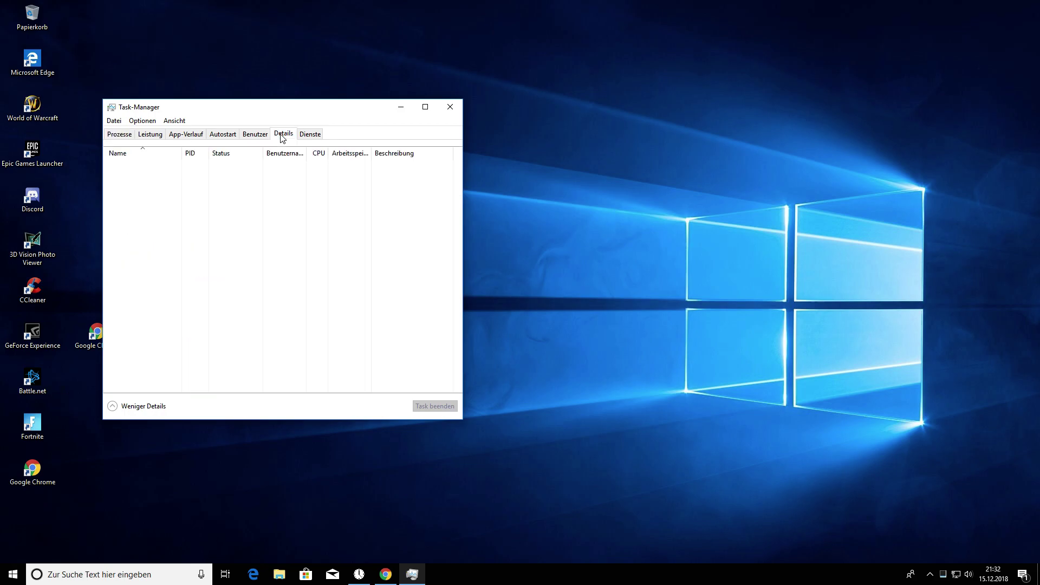
scroll(181, 349, down, 1)
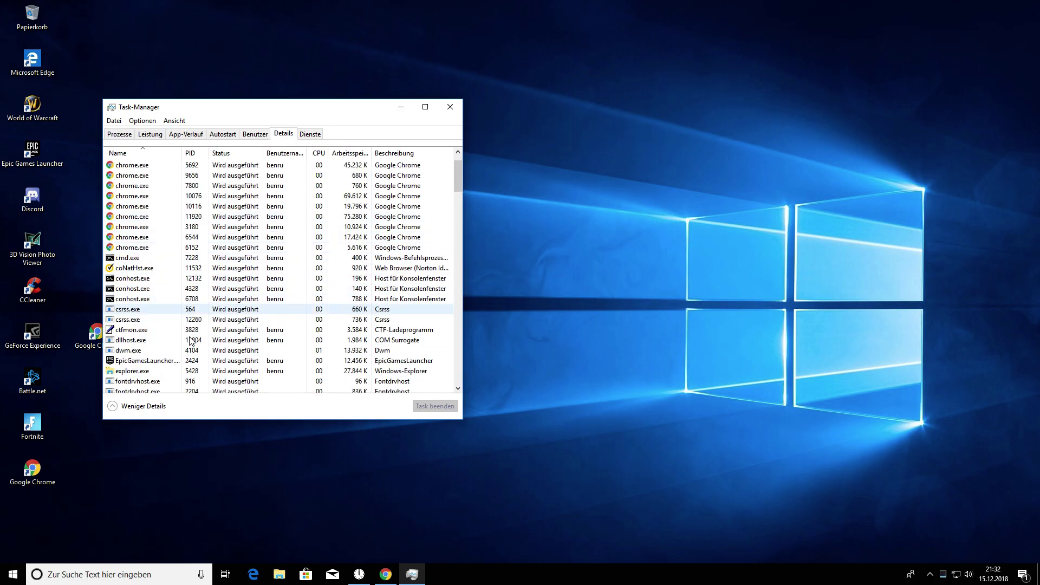
right_click(159, 361)
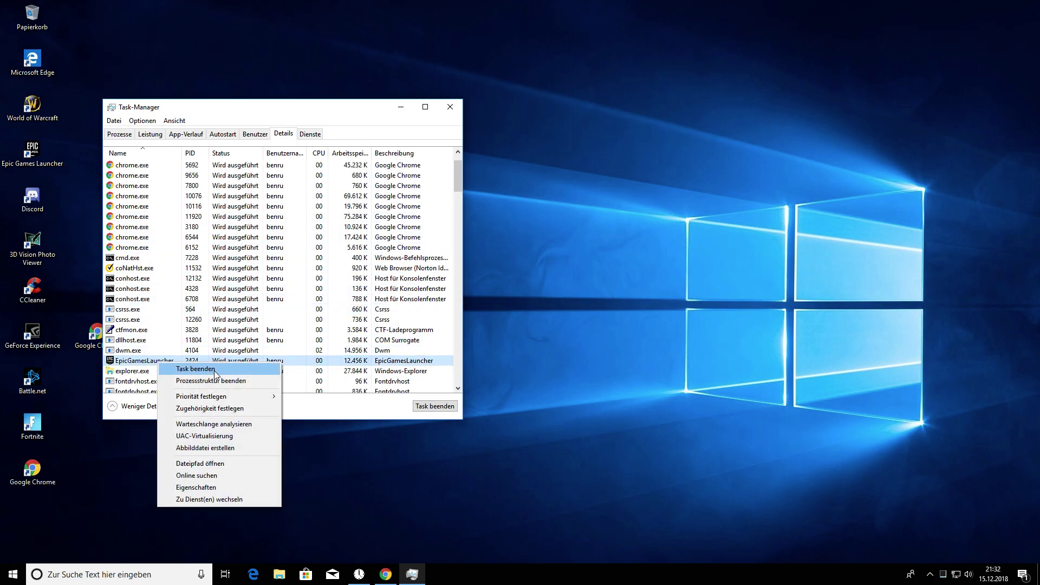
mouse_move(222, 401)
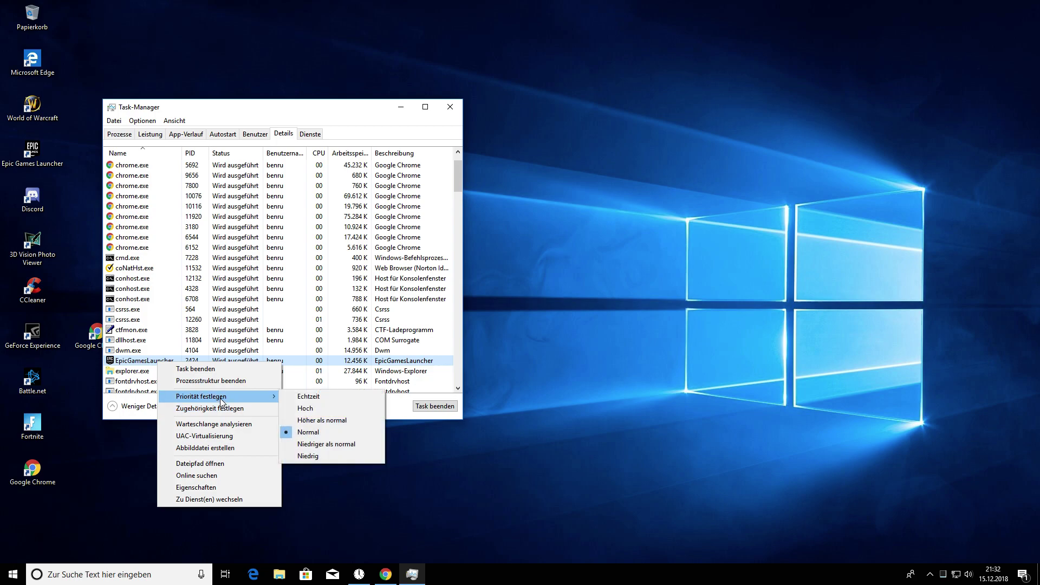
click(317, 455)
click(535, 303)
scroll(197, 319, down, 6)
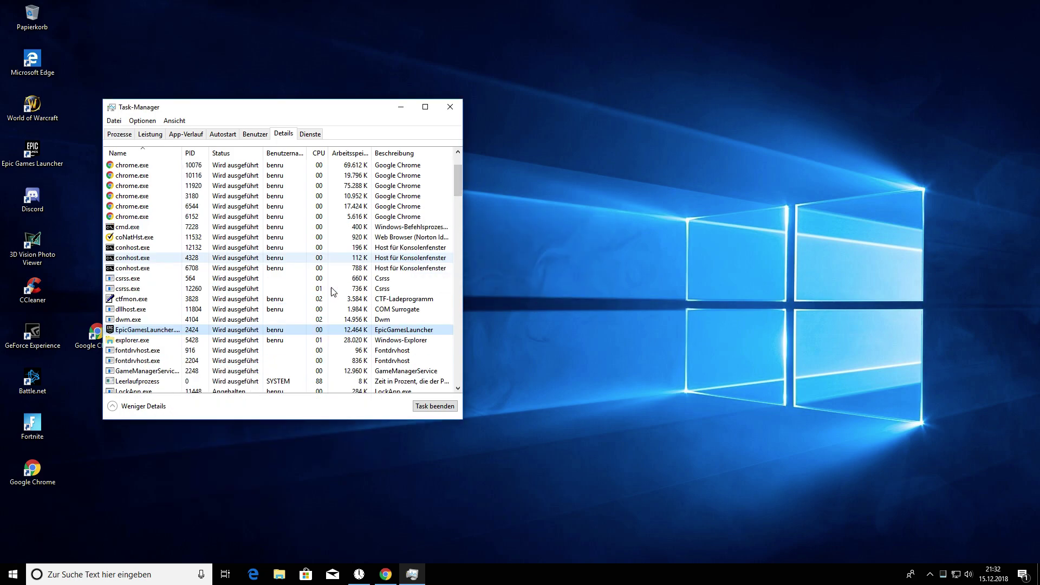
scroll(198, 318, up, 5)
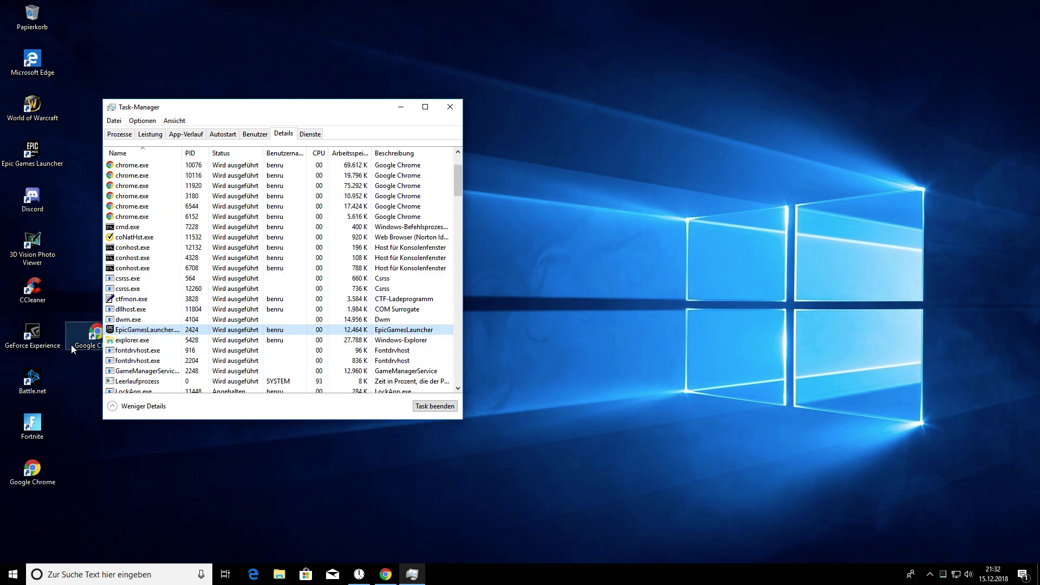
click(450, 107)
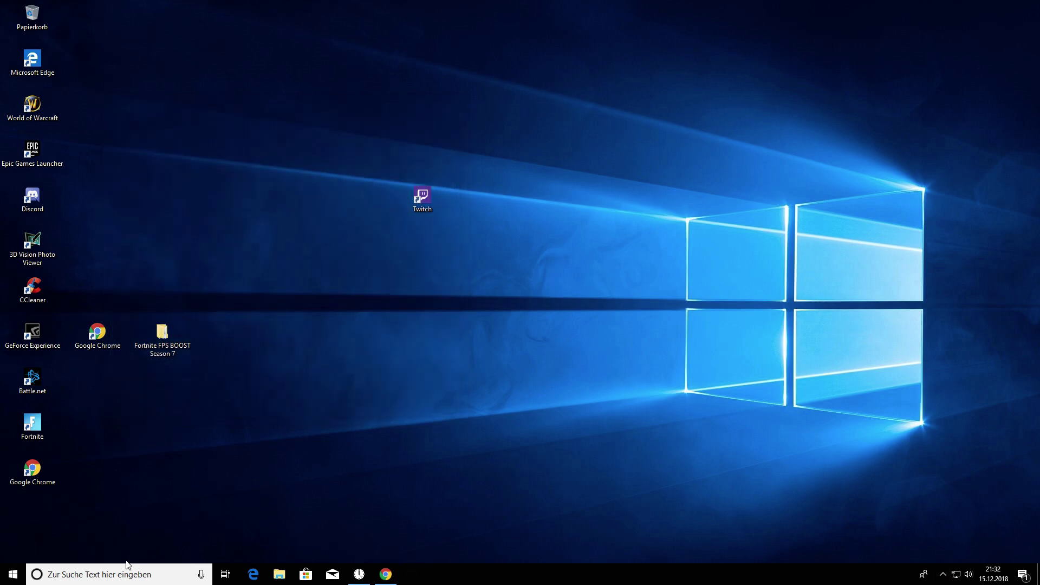
click(124, 573)
text(power)
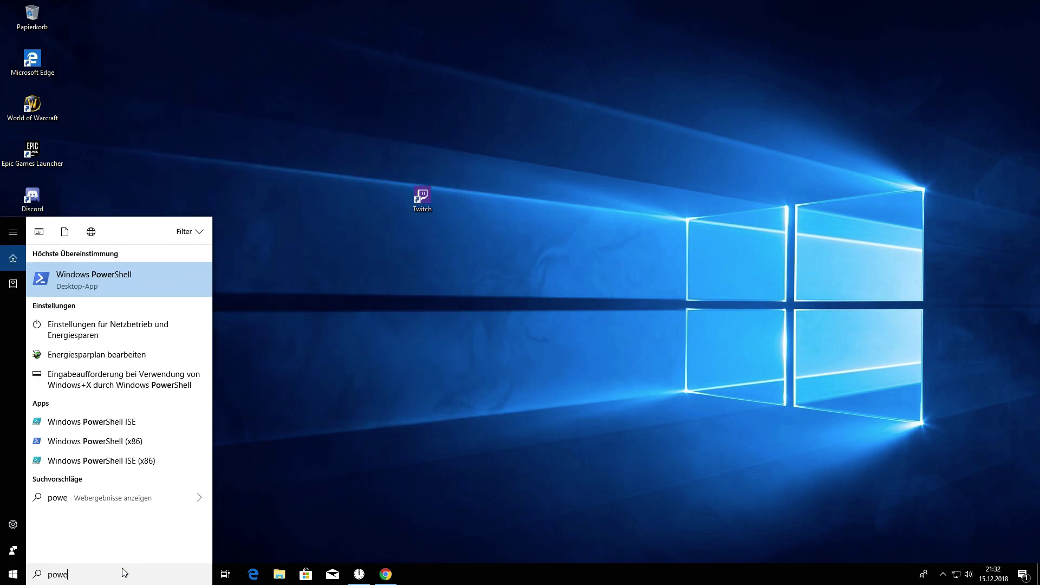
click(135, 291)
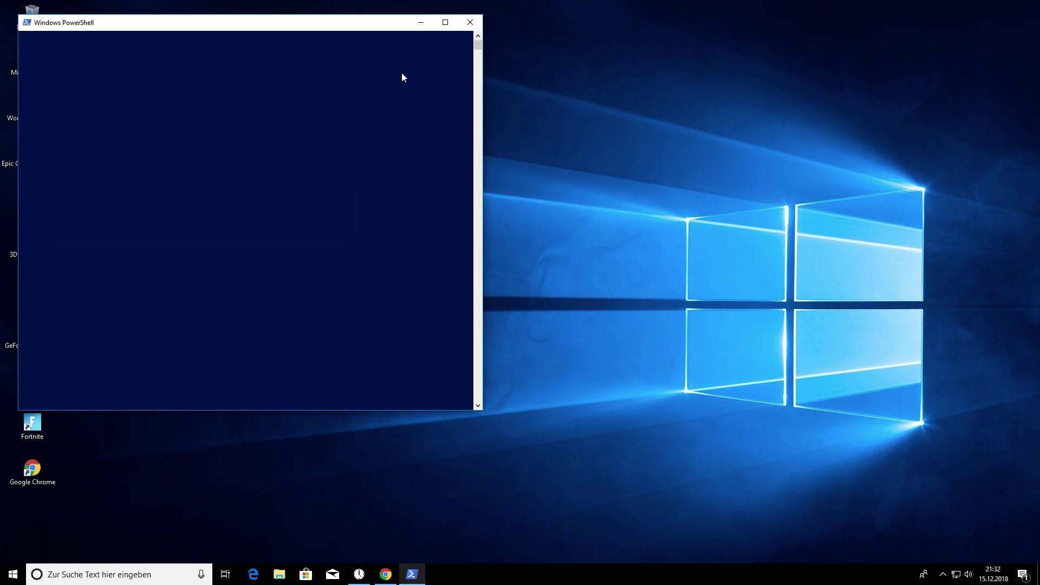
click(470, 23)
Open the Energiesparplan auswählen settings, switch the power plan to Höchstleistung and on to the first Ultimative Leistung entry, and close the window
click(110, 579)
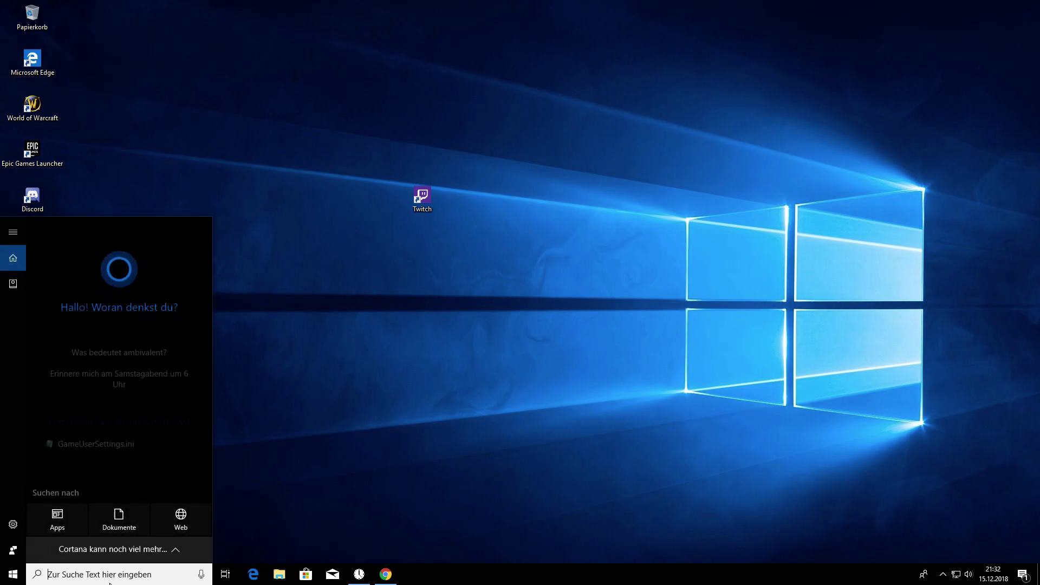
text(eng)
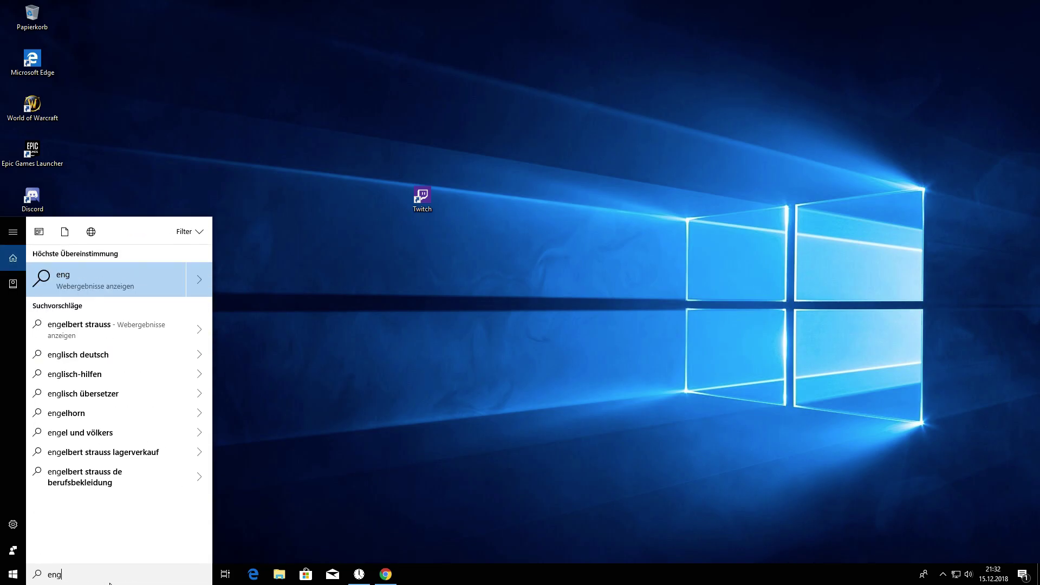
key(BackSpace)
text(er)
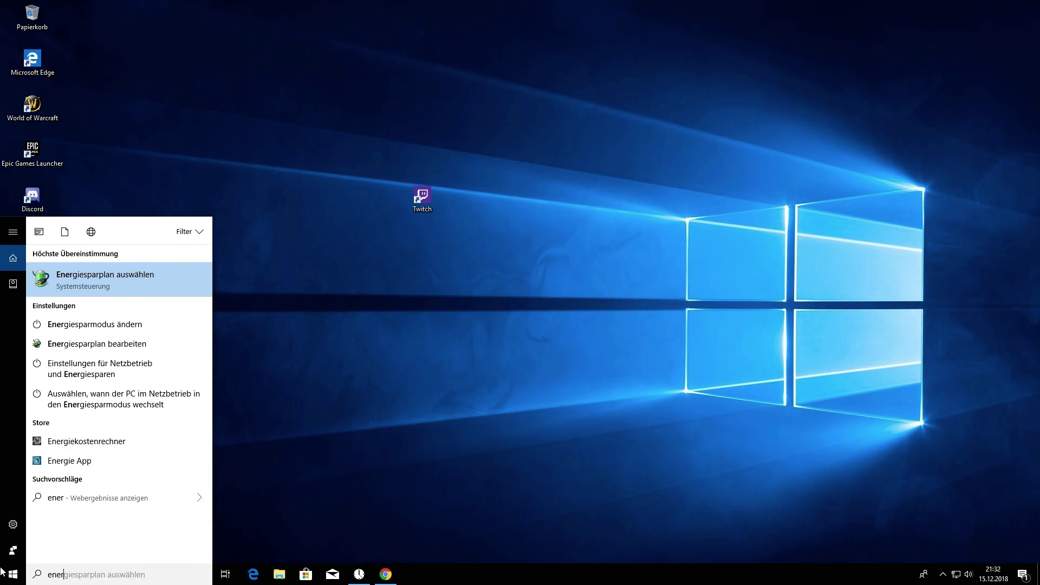
click(85, 287)
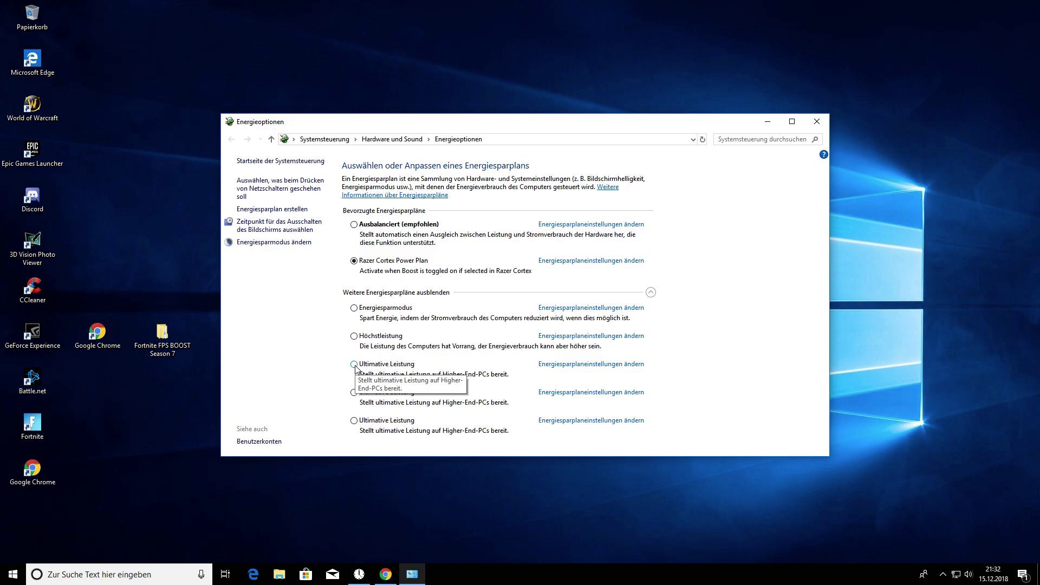
click(354, 336)
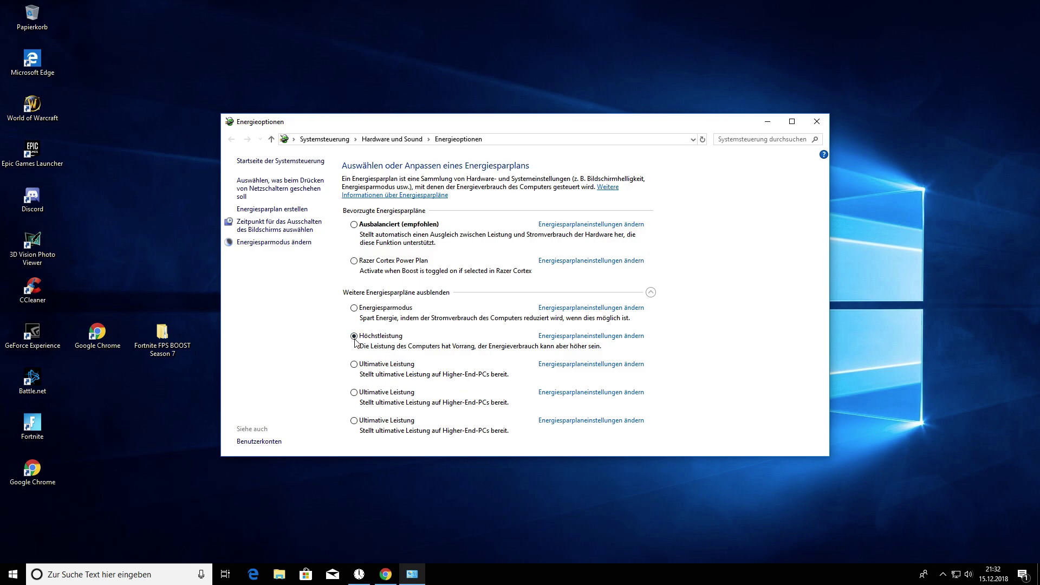
click(354, 365)
click(816, 121)
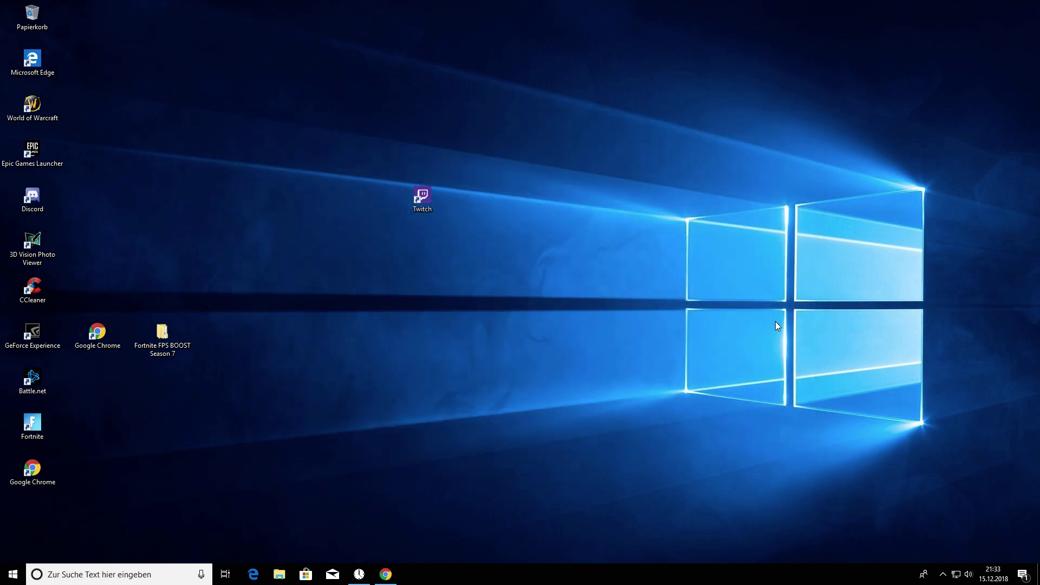